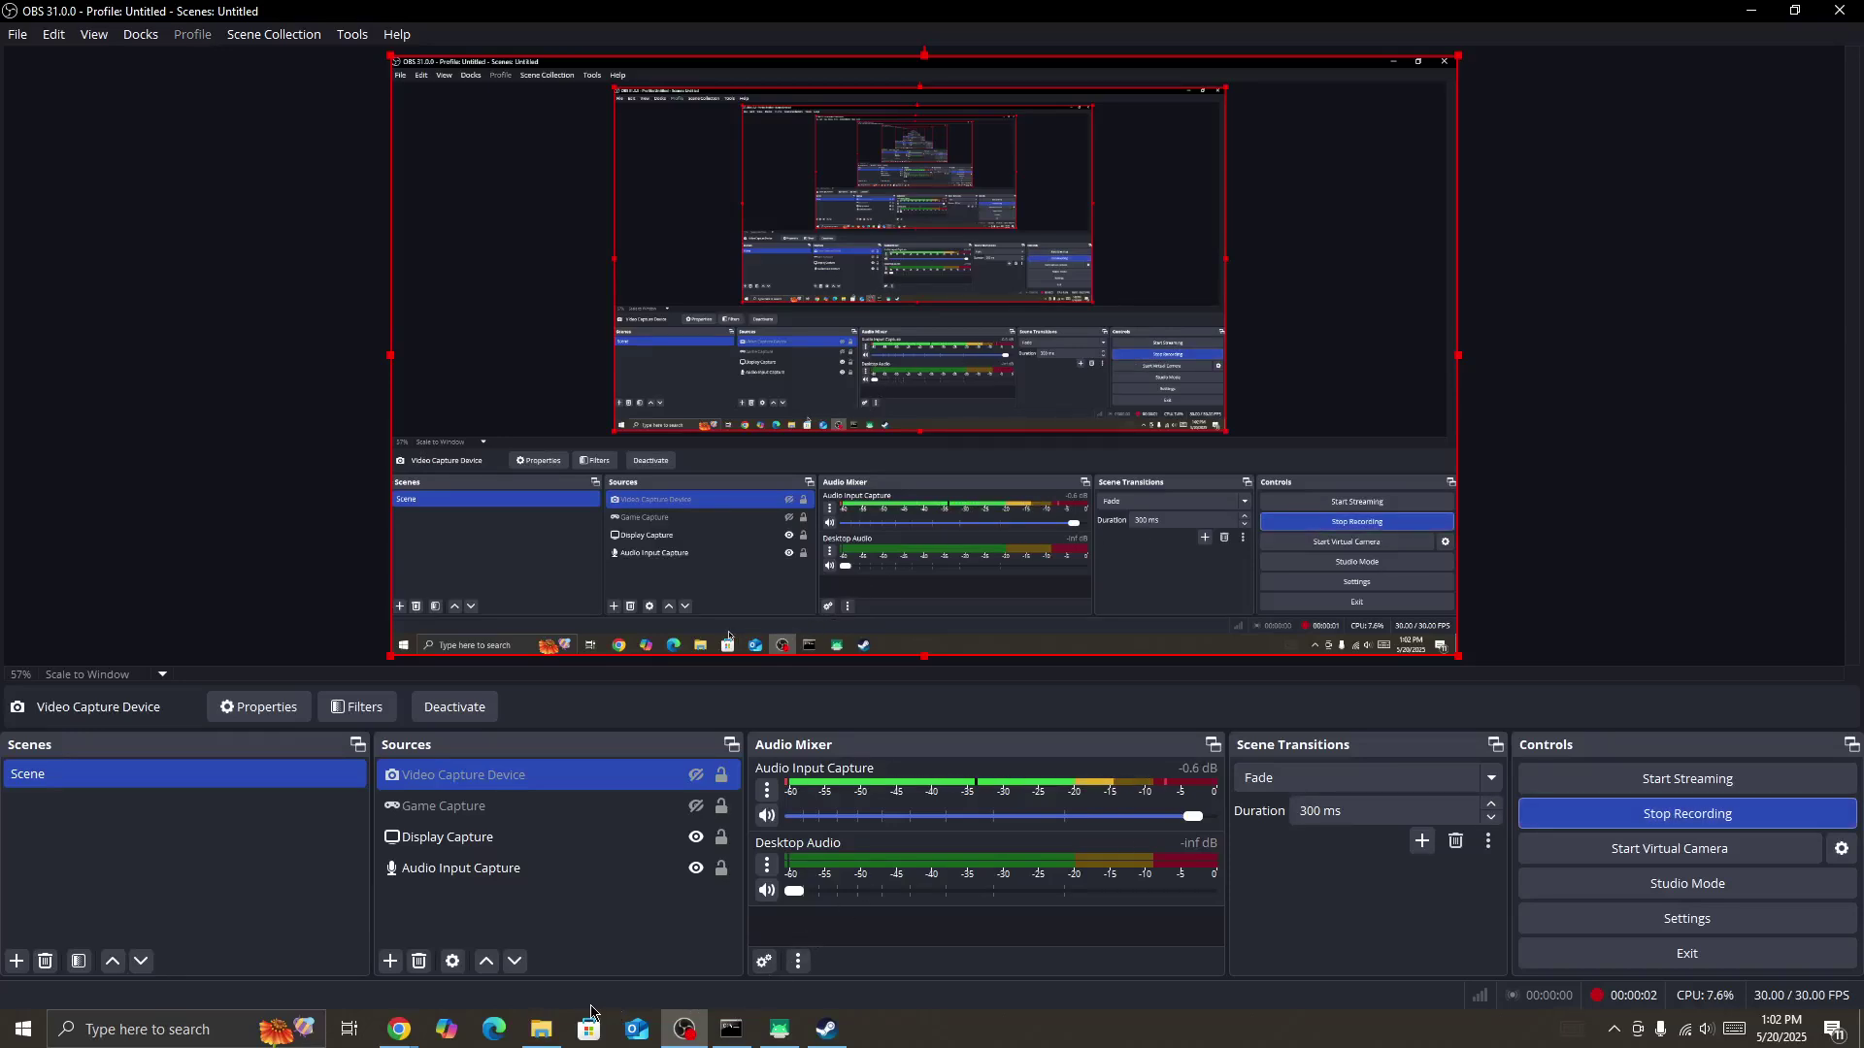
Step: Bring the Steam window showing the Battlefield 1 store page to the front from the taskbar
click(826, 1029)
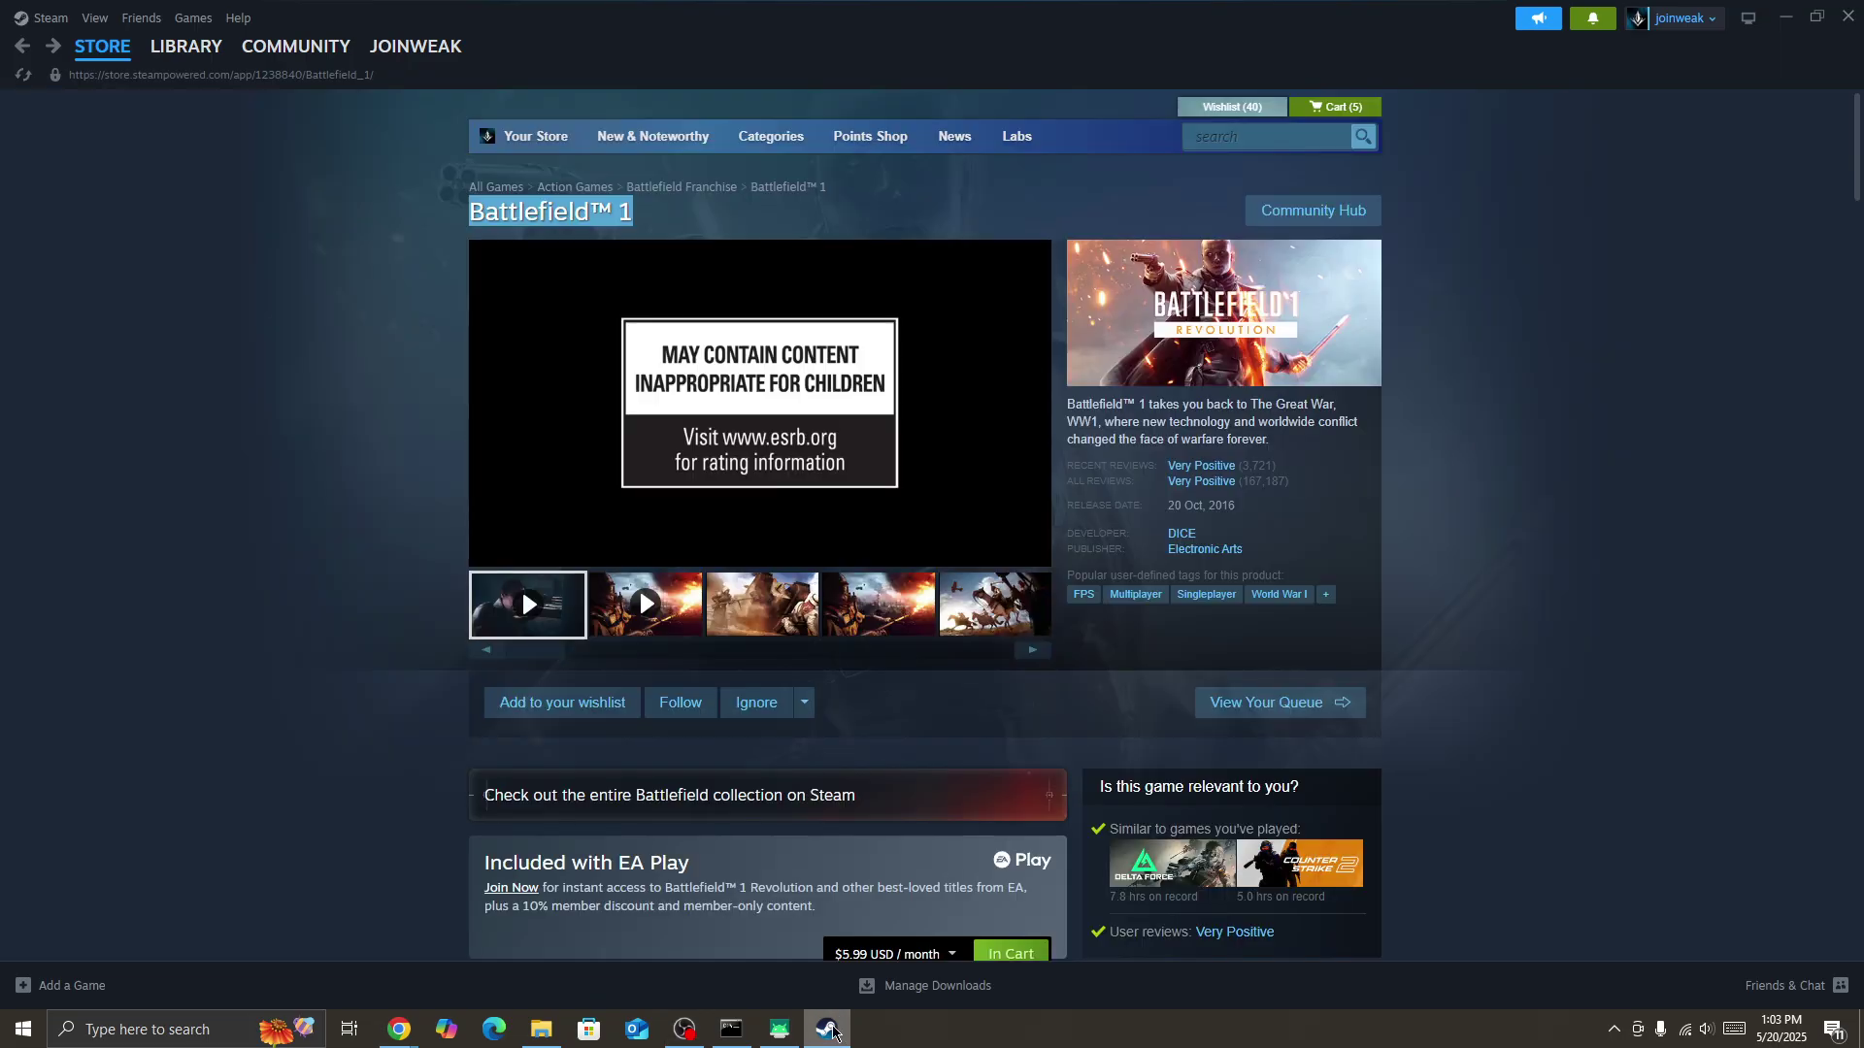
mouse_move(758, 387)
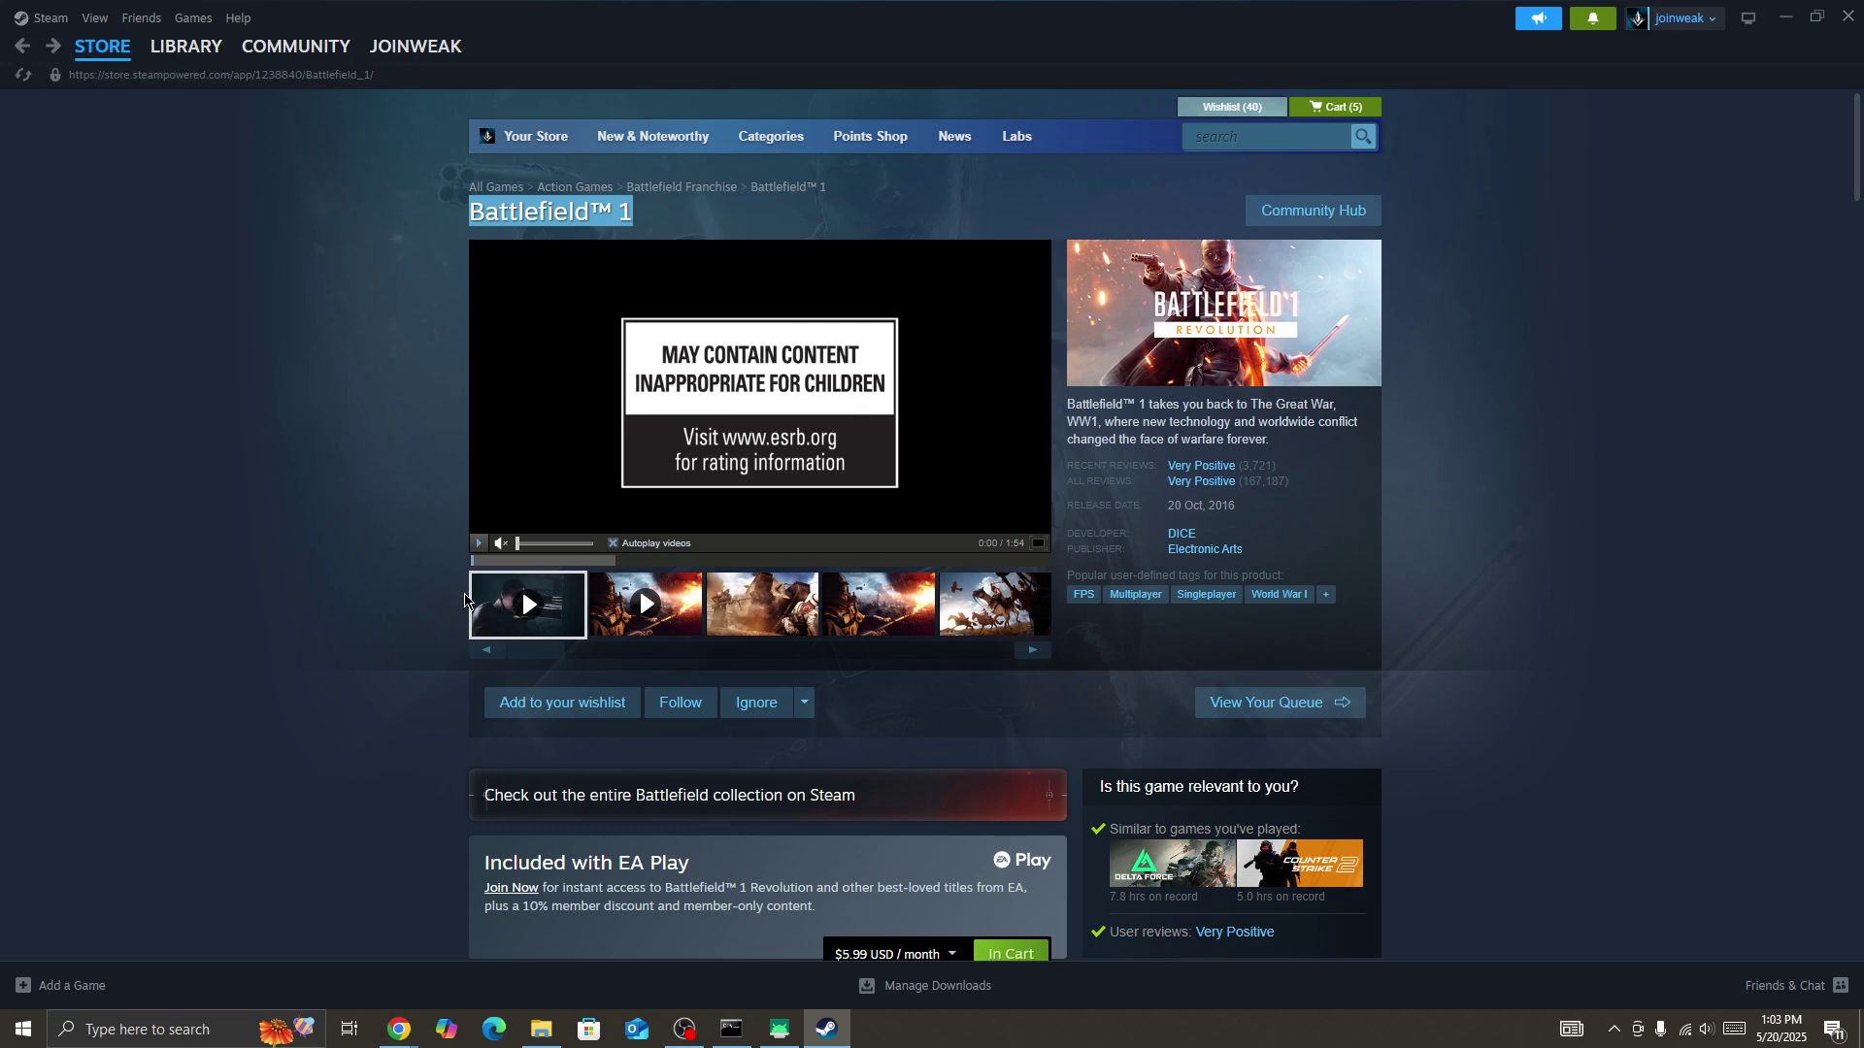
scroll(341, 765, down, 3)
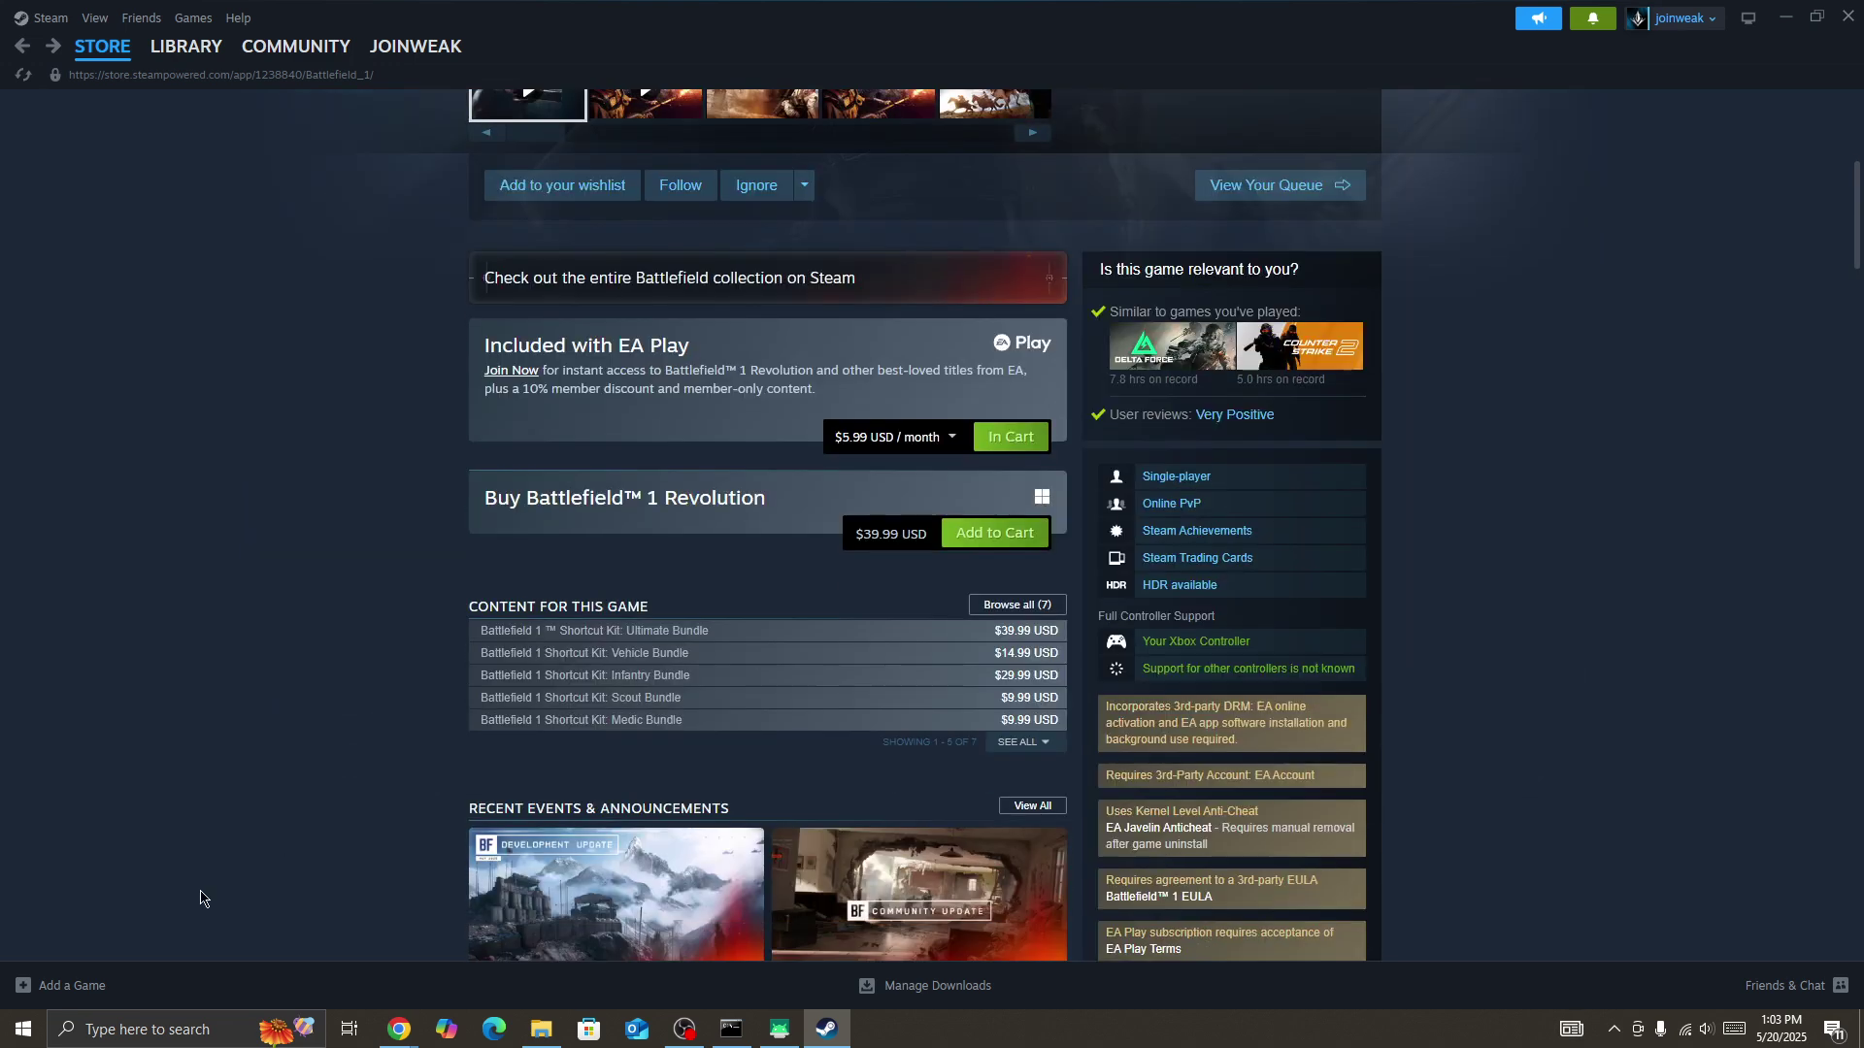
click(24, 1029)
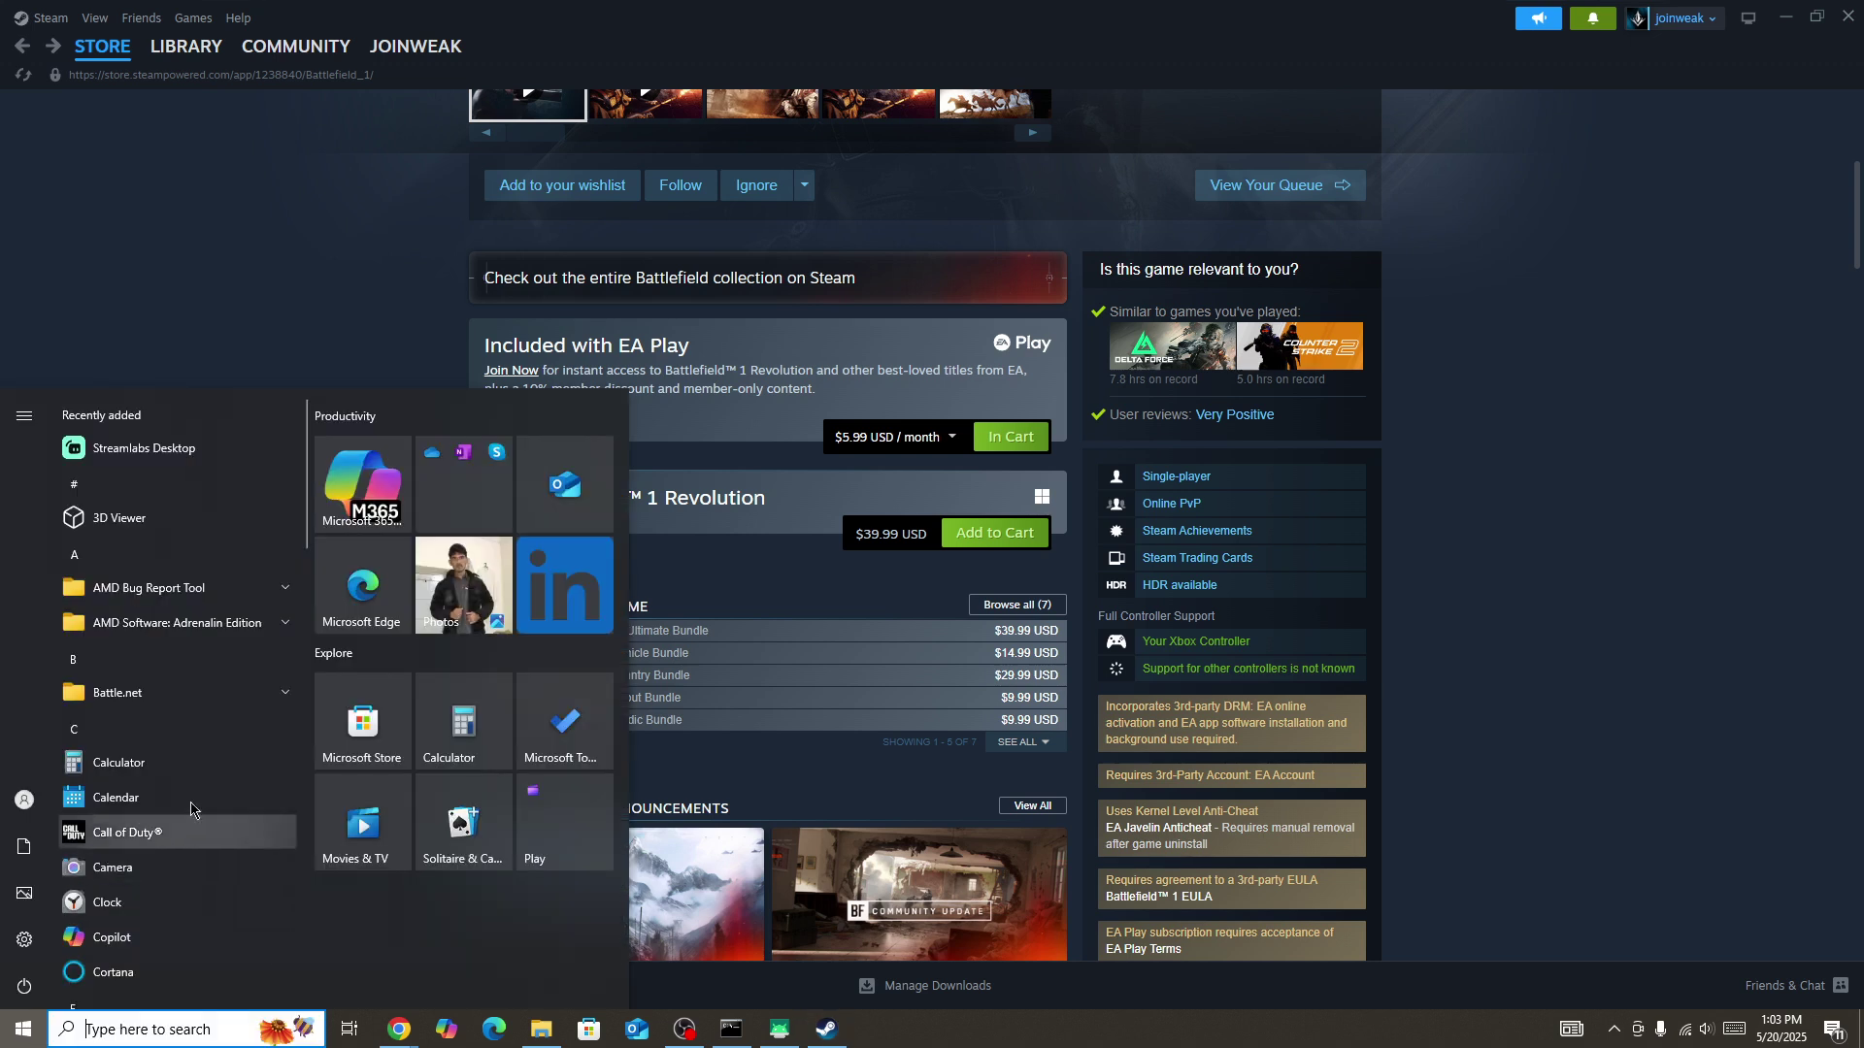
click(336, 338)
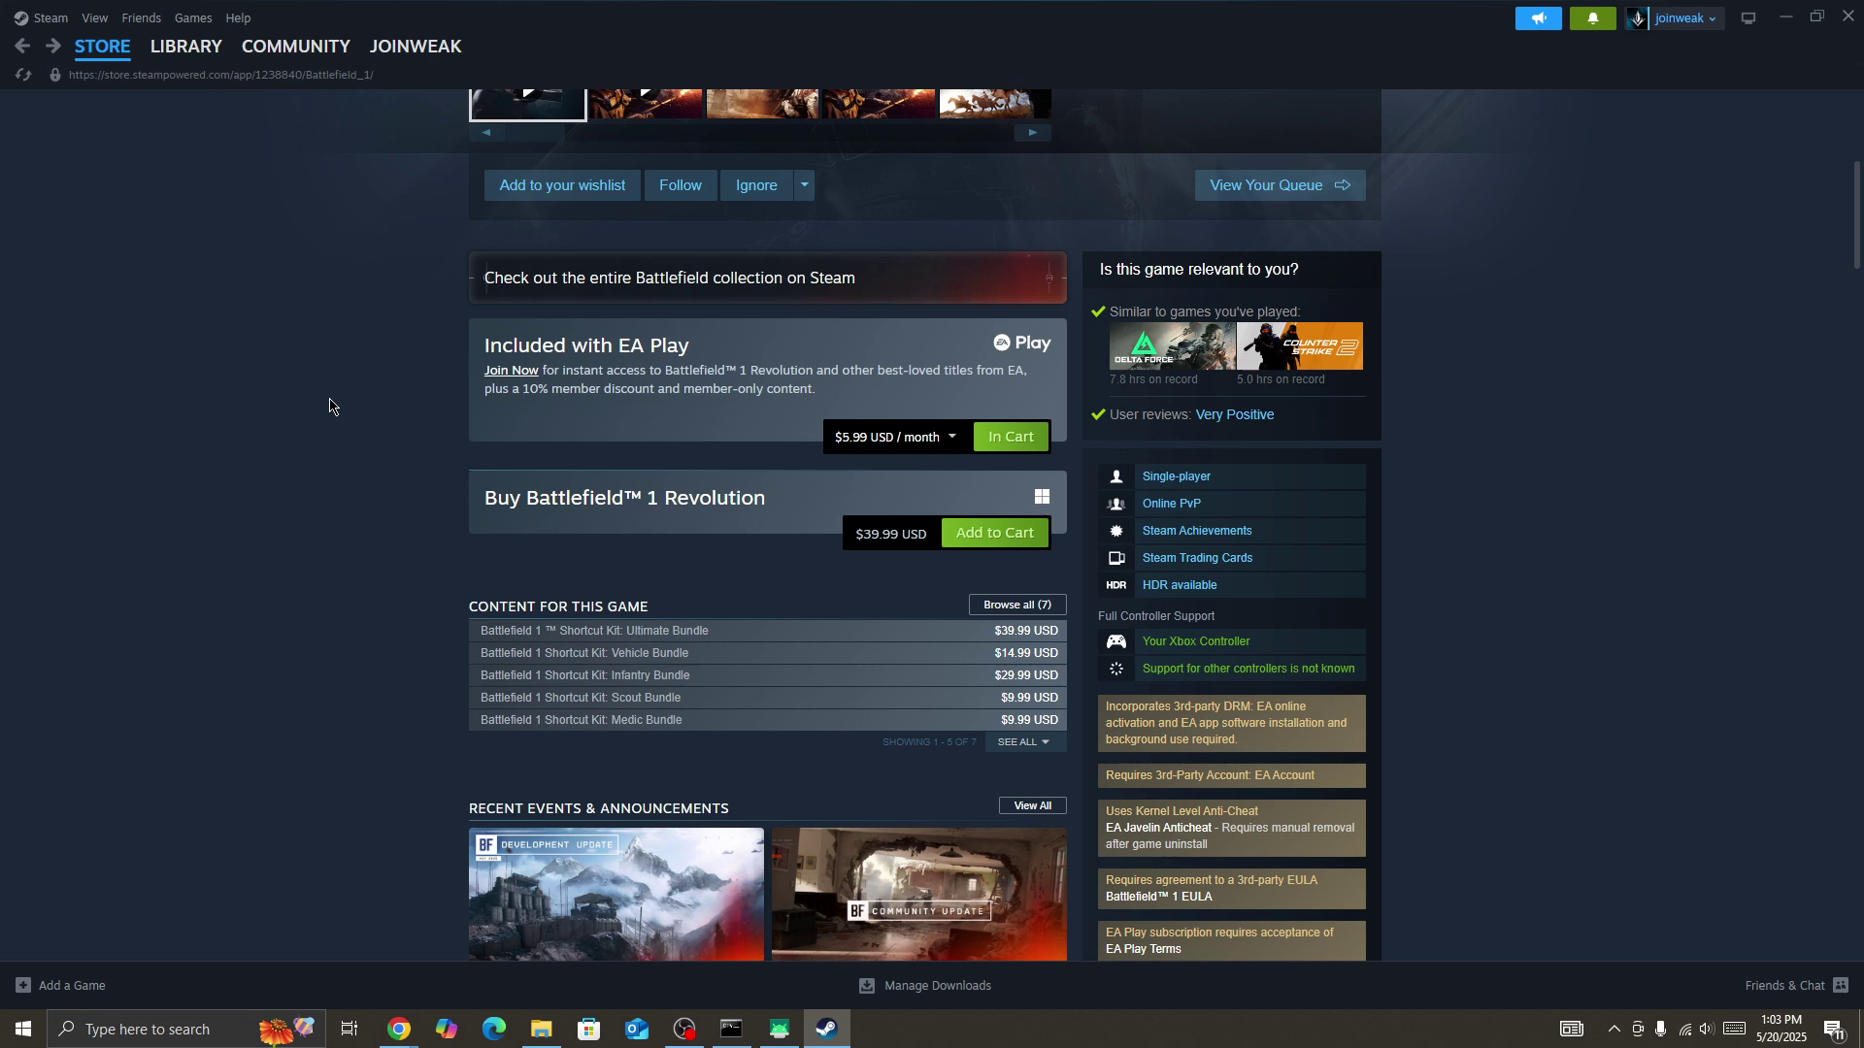
scroll(329, 406, down, 3)
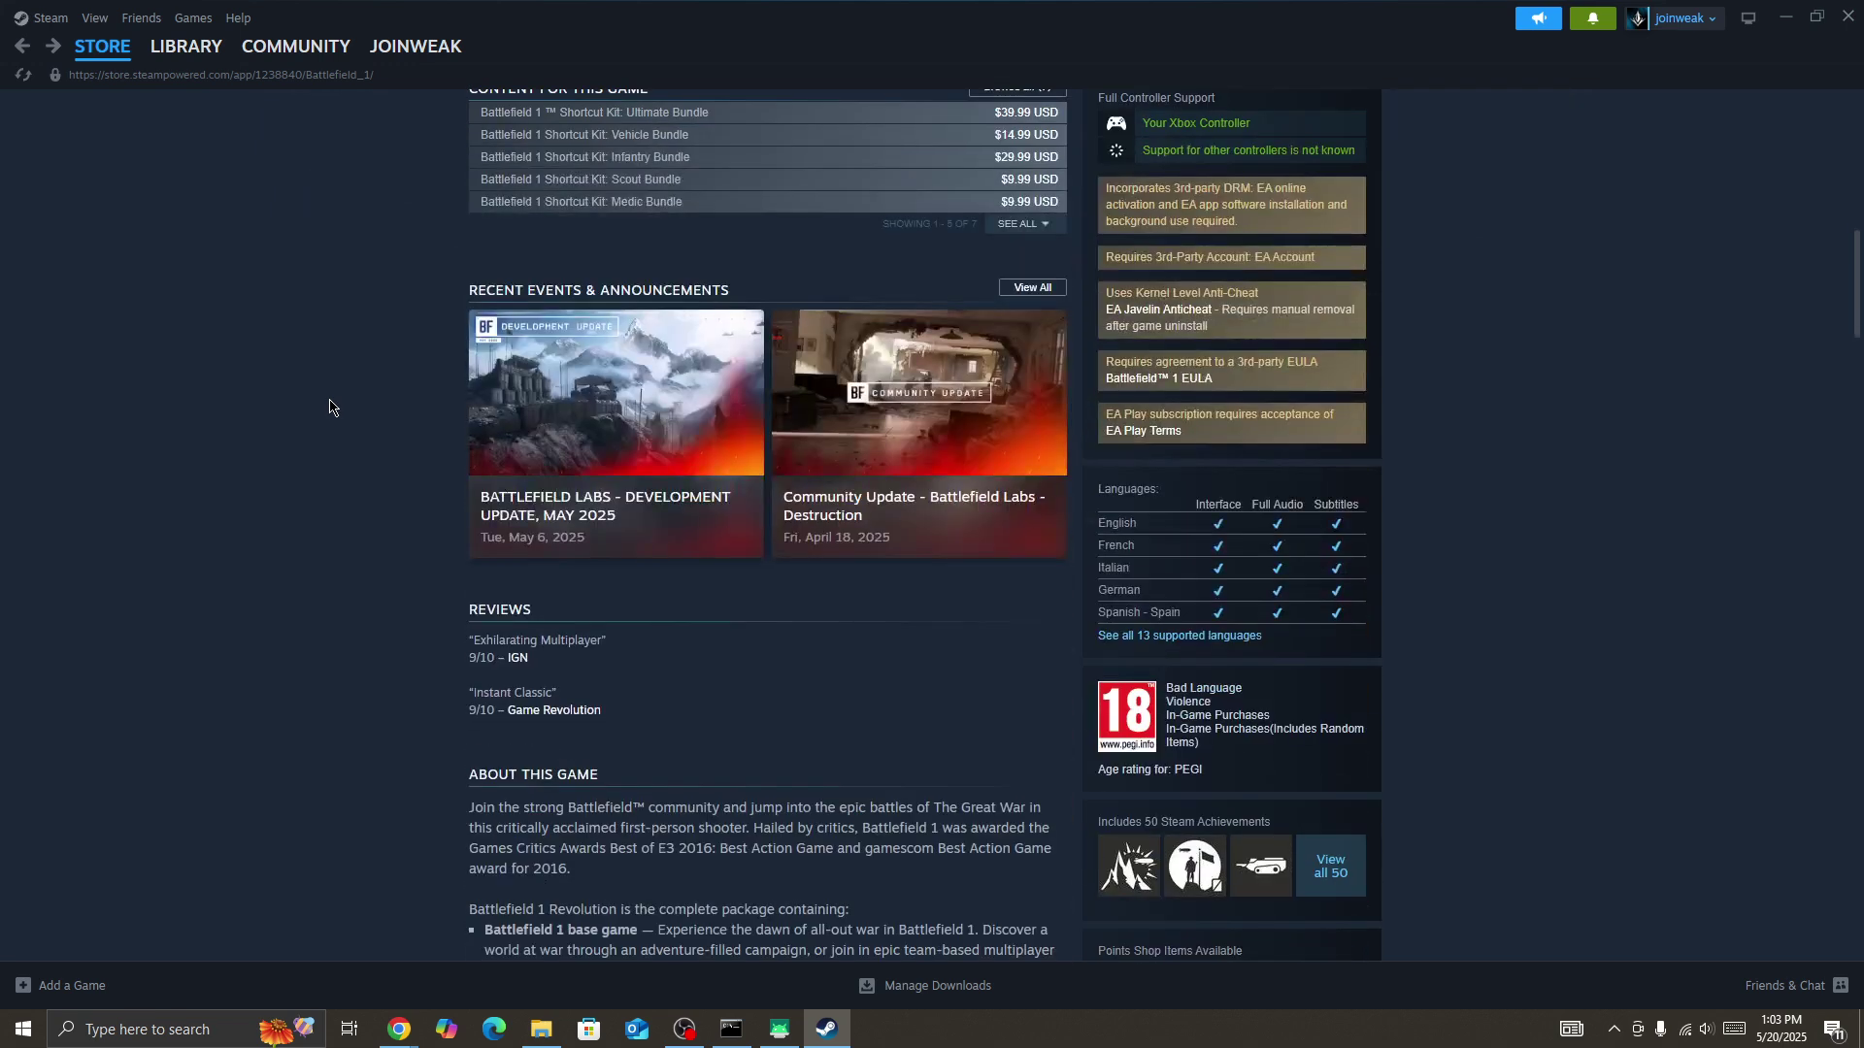
scroll(329, 408, up, 8)
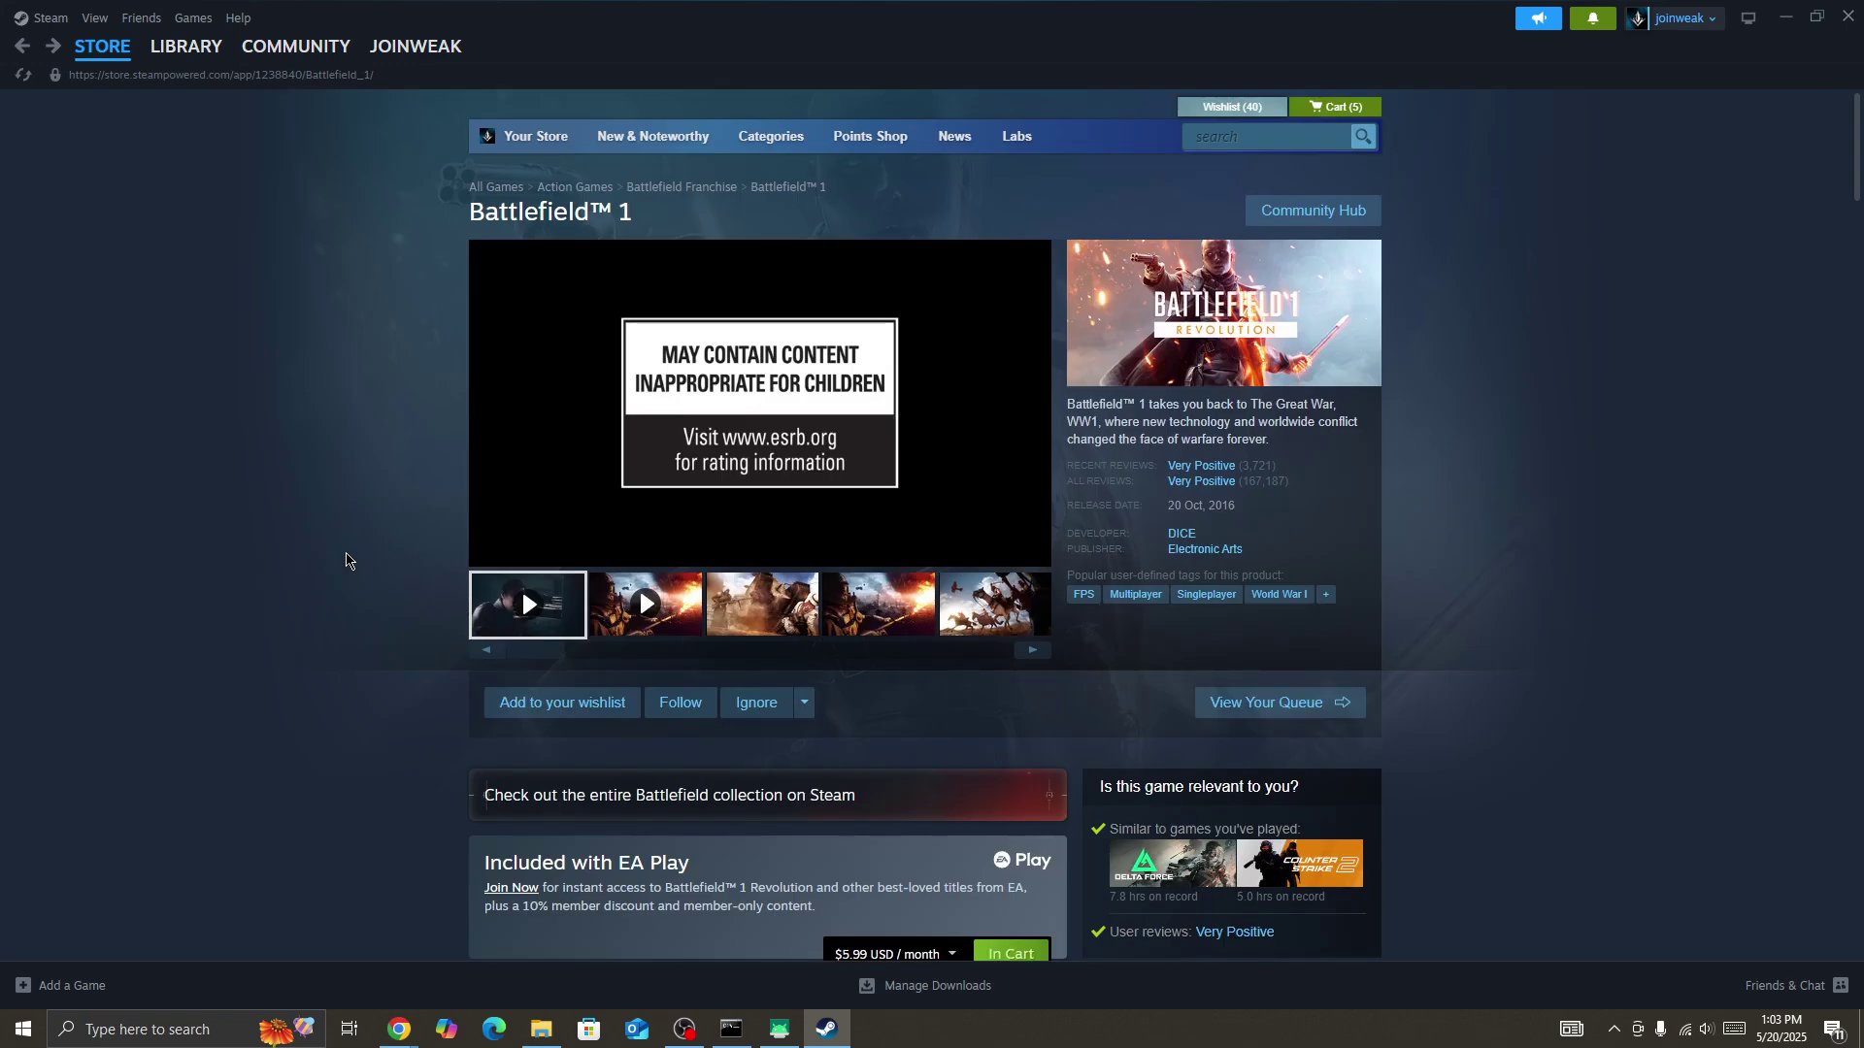
click(1004, 588)
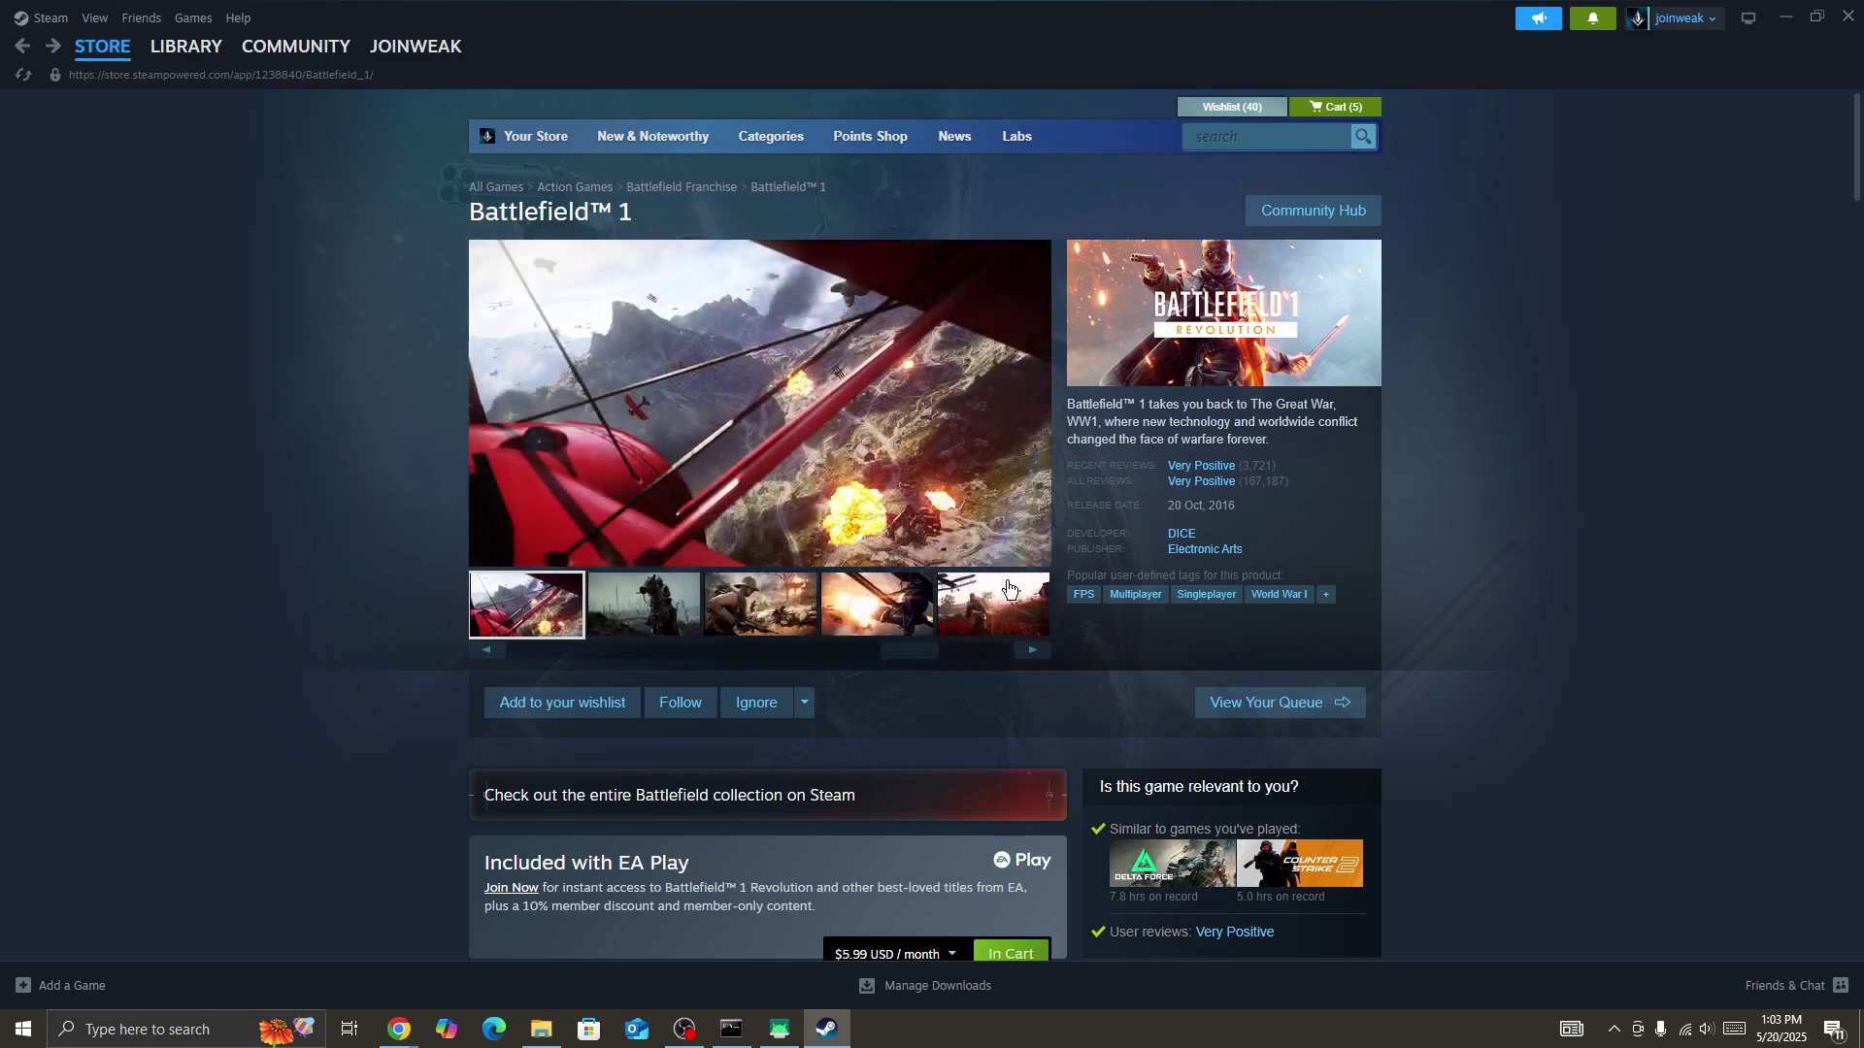
click(766, 383)
click(151, 458)
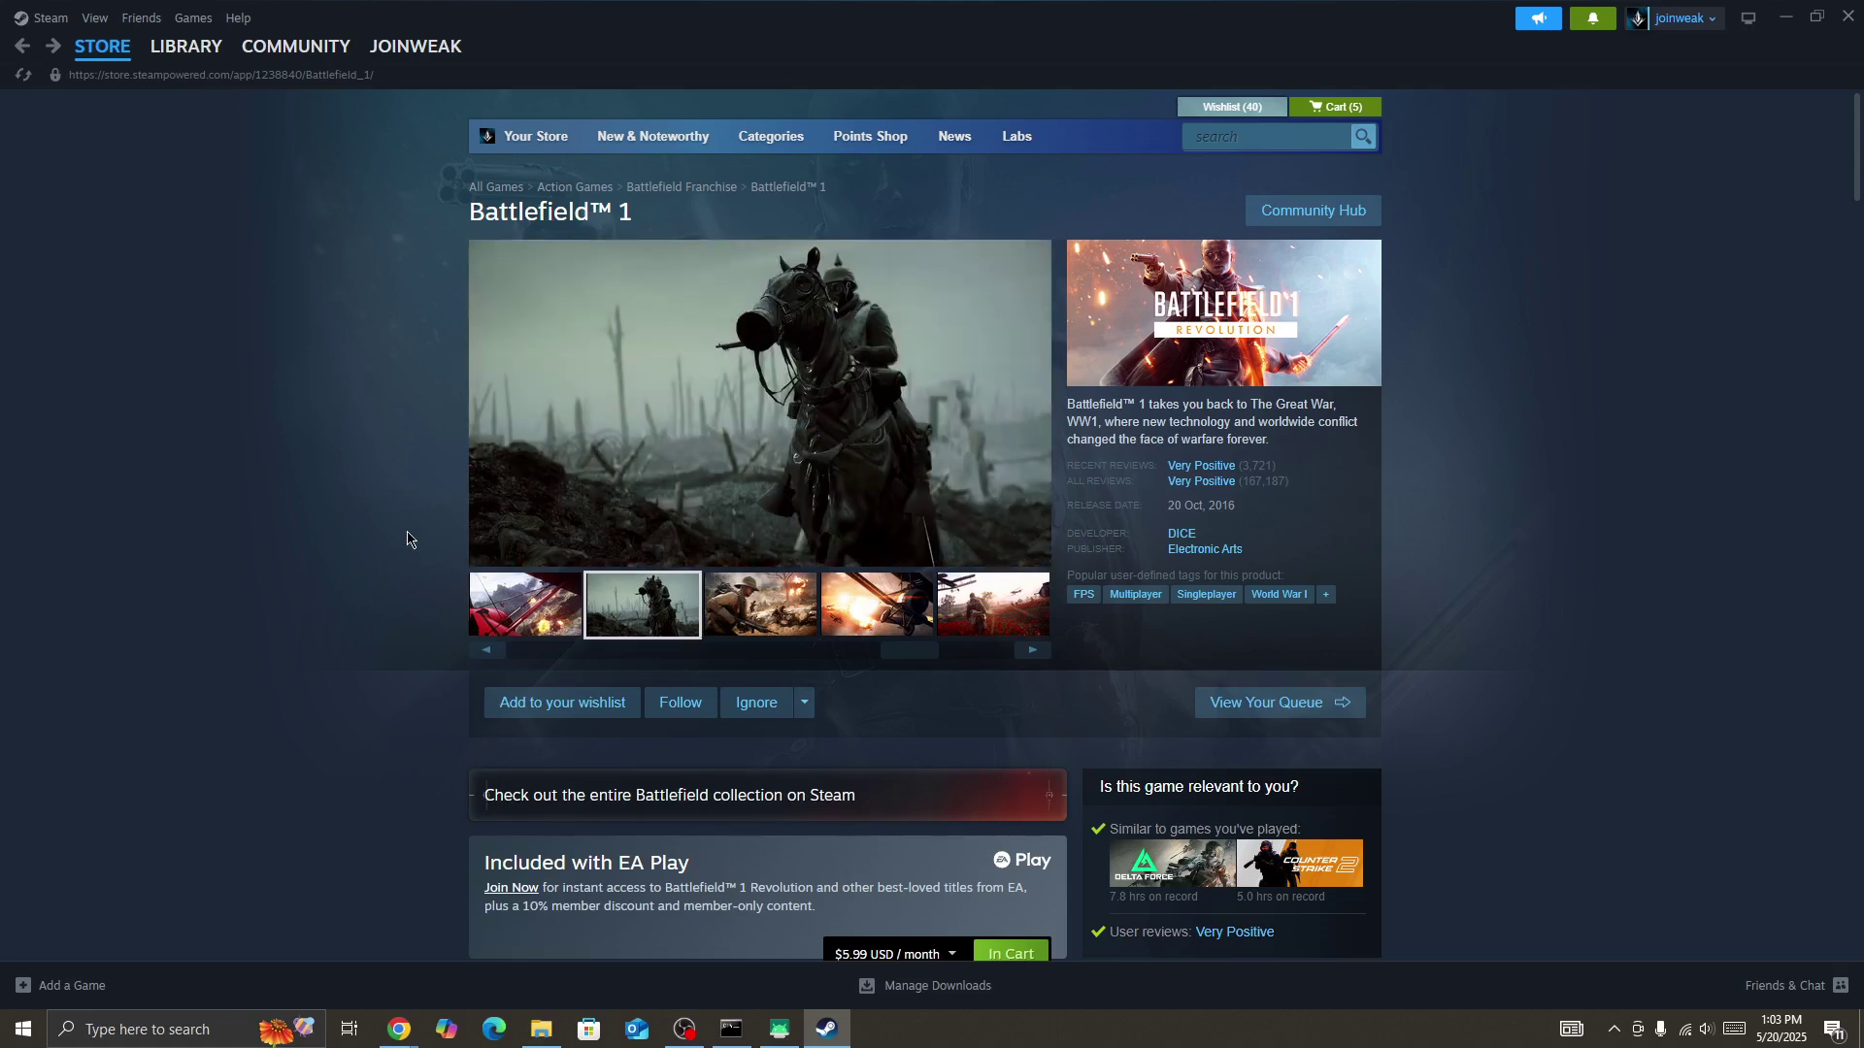
key(super+d)
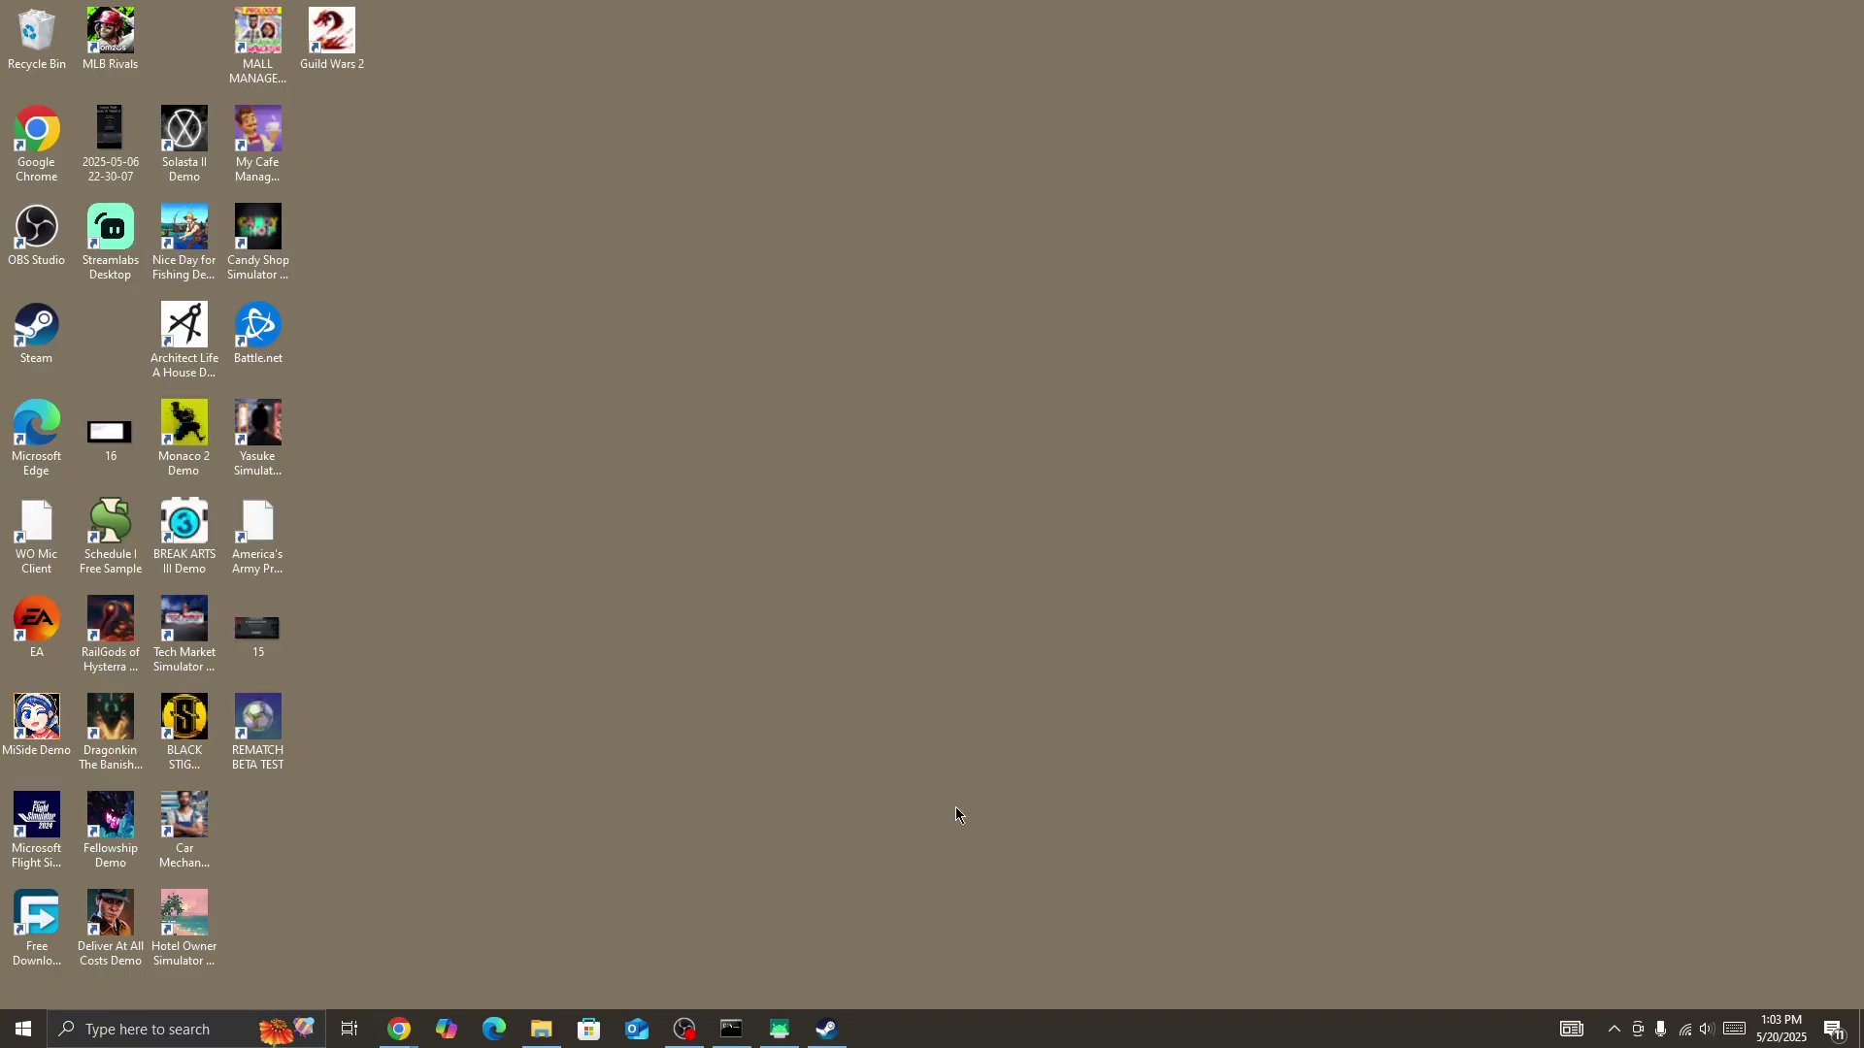
right_click(34, 338)
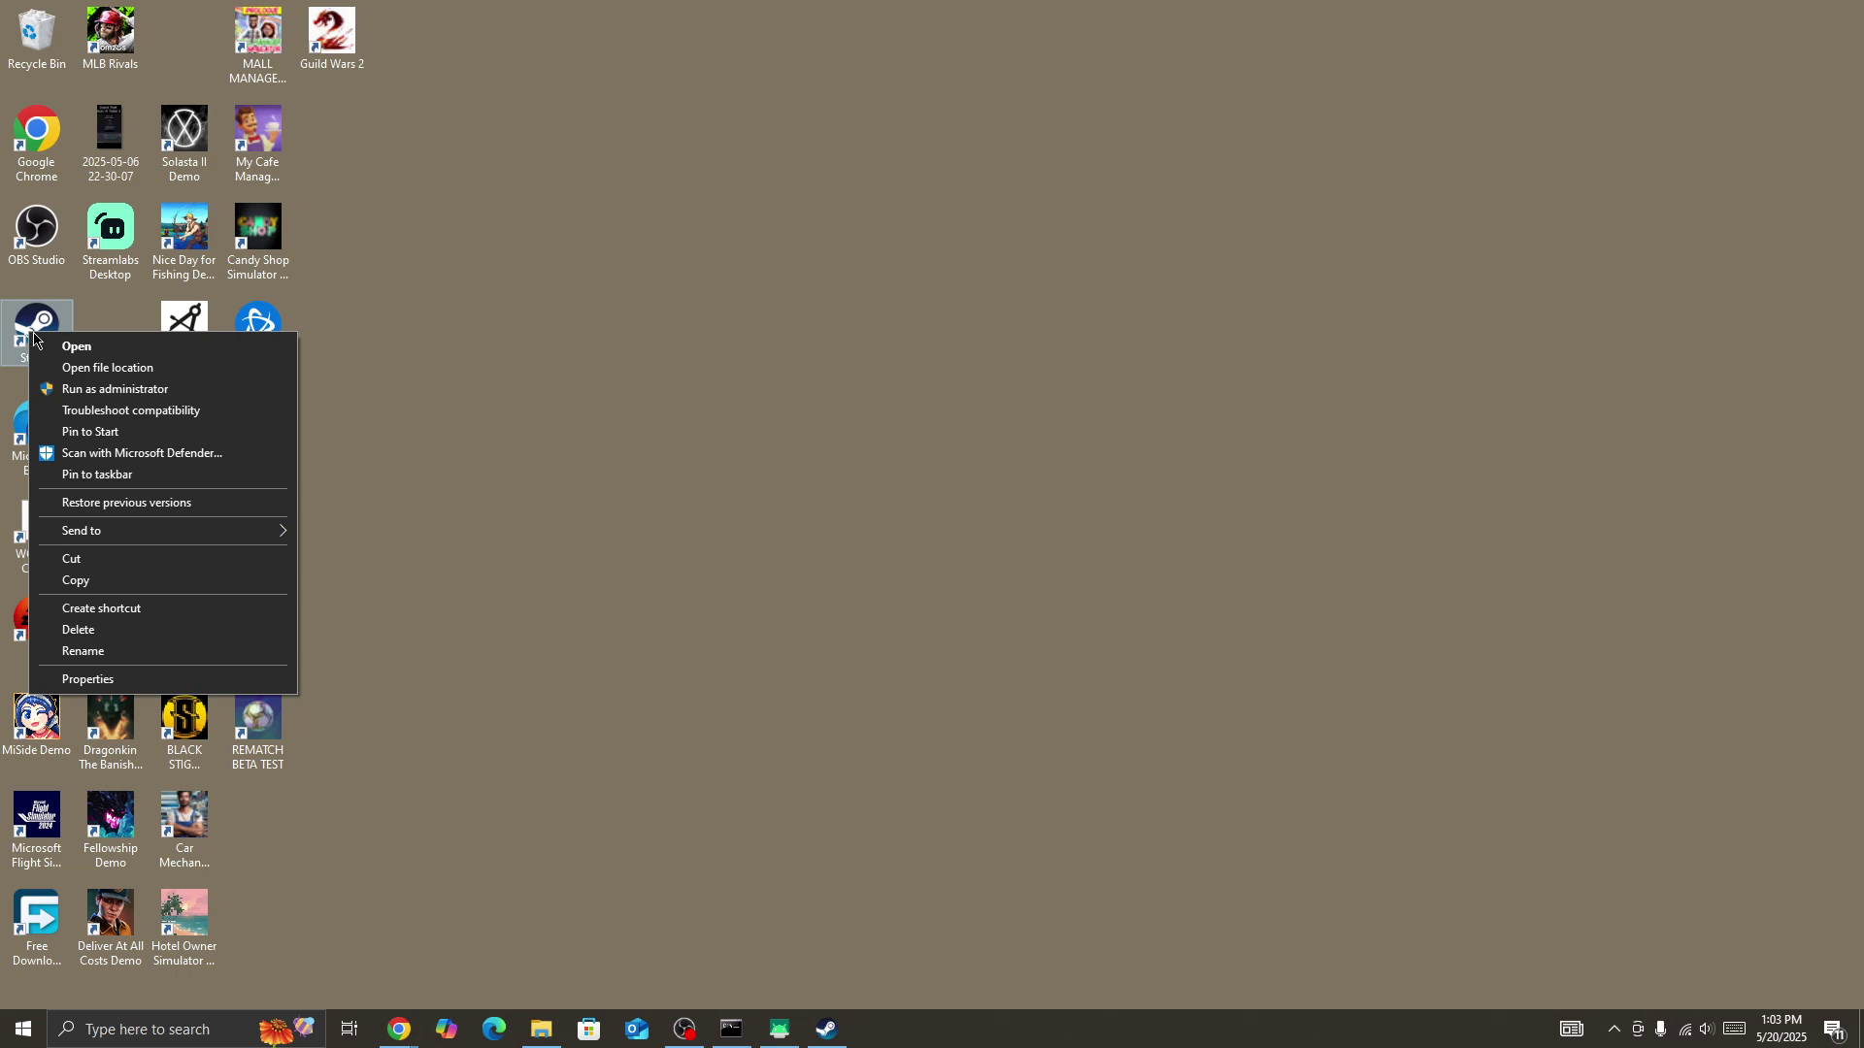
click(115, 388)
click(822, 1039)
mouse_move(185, 44)
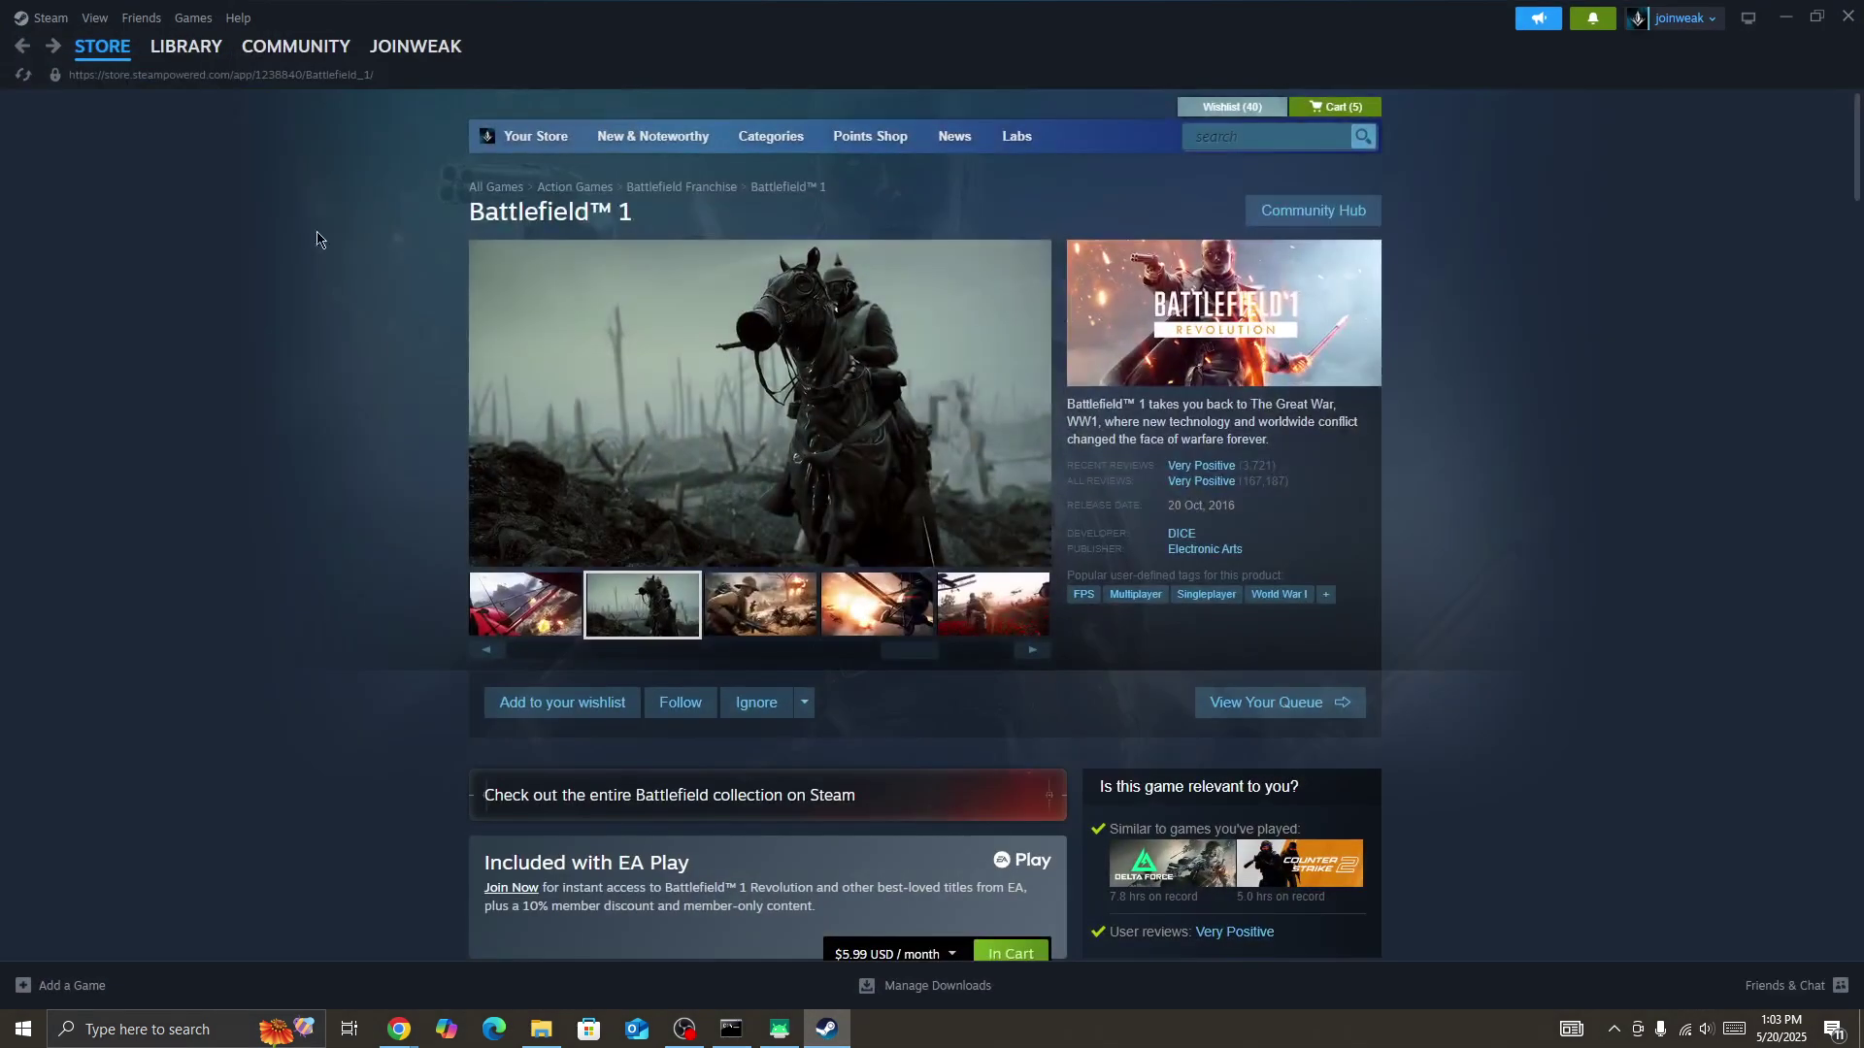
click(176, 109)
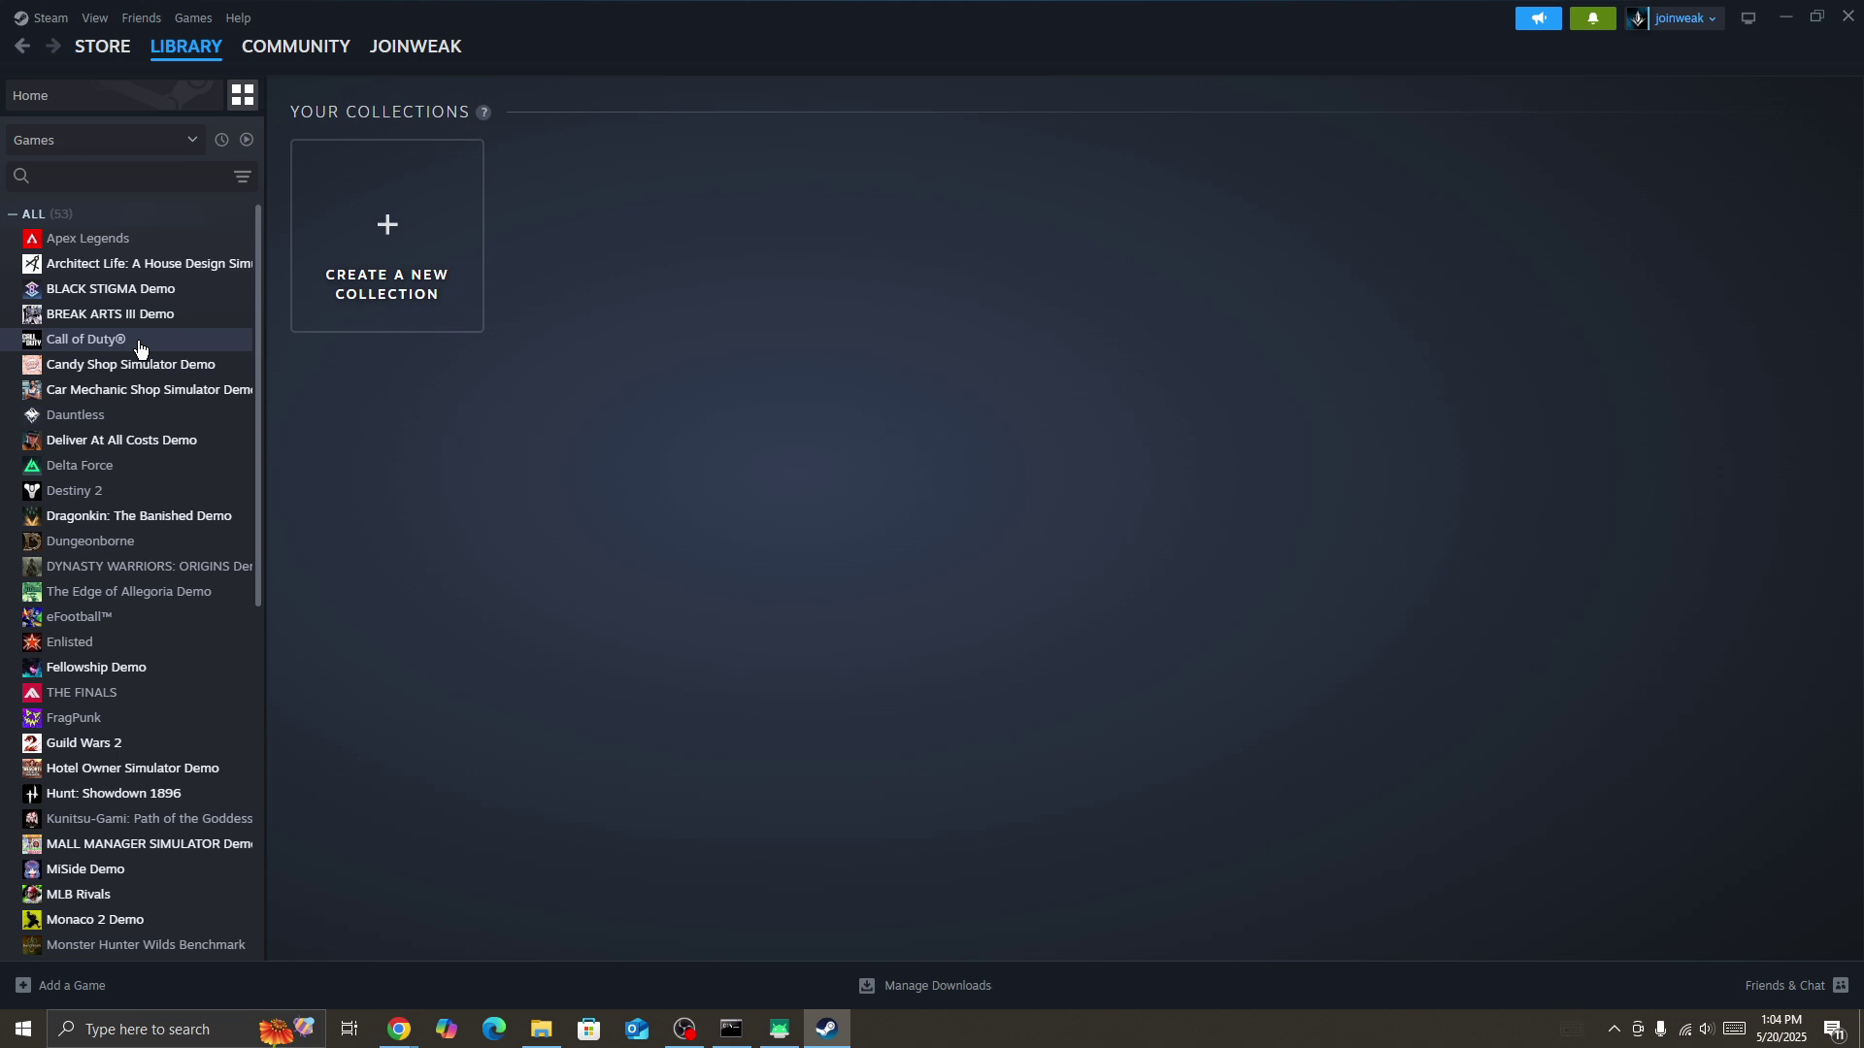
right_click(116, 745)
mouse_move(153, 855)
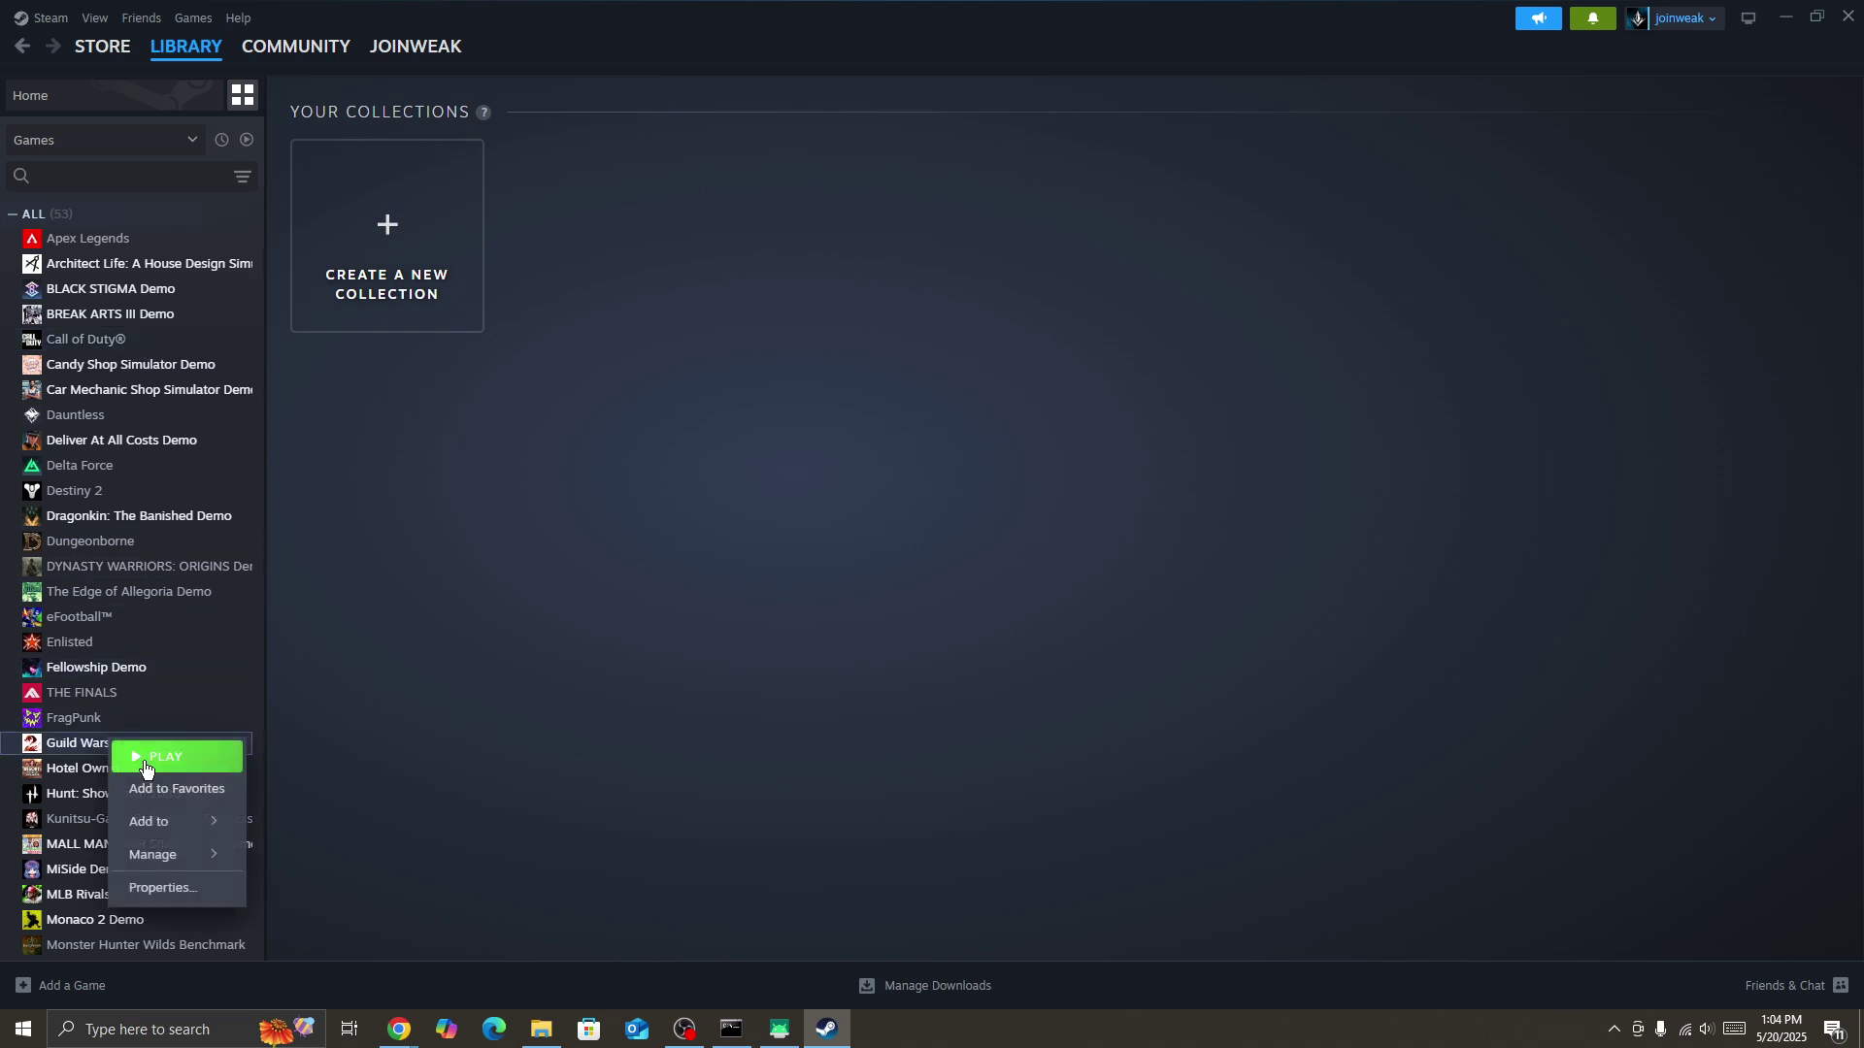
click(181, 889)
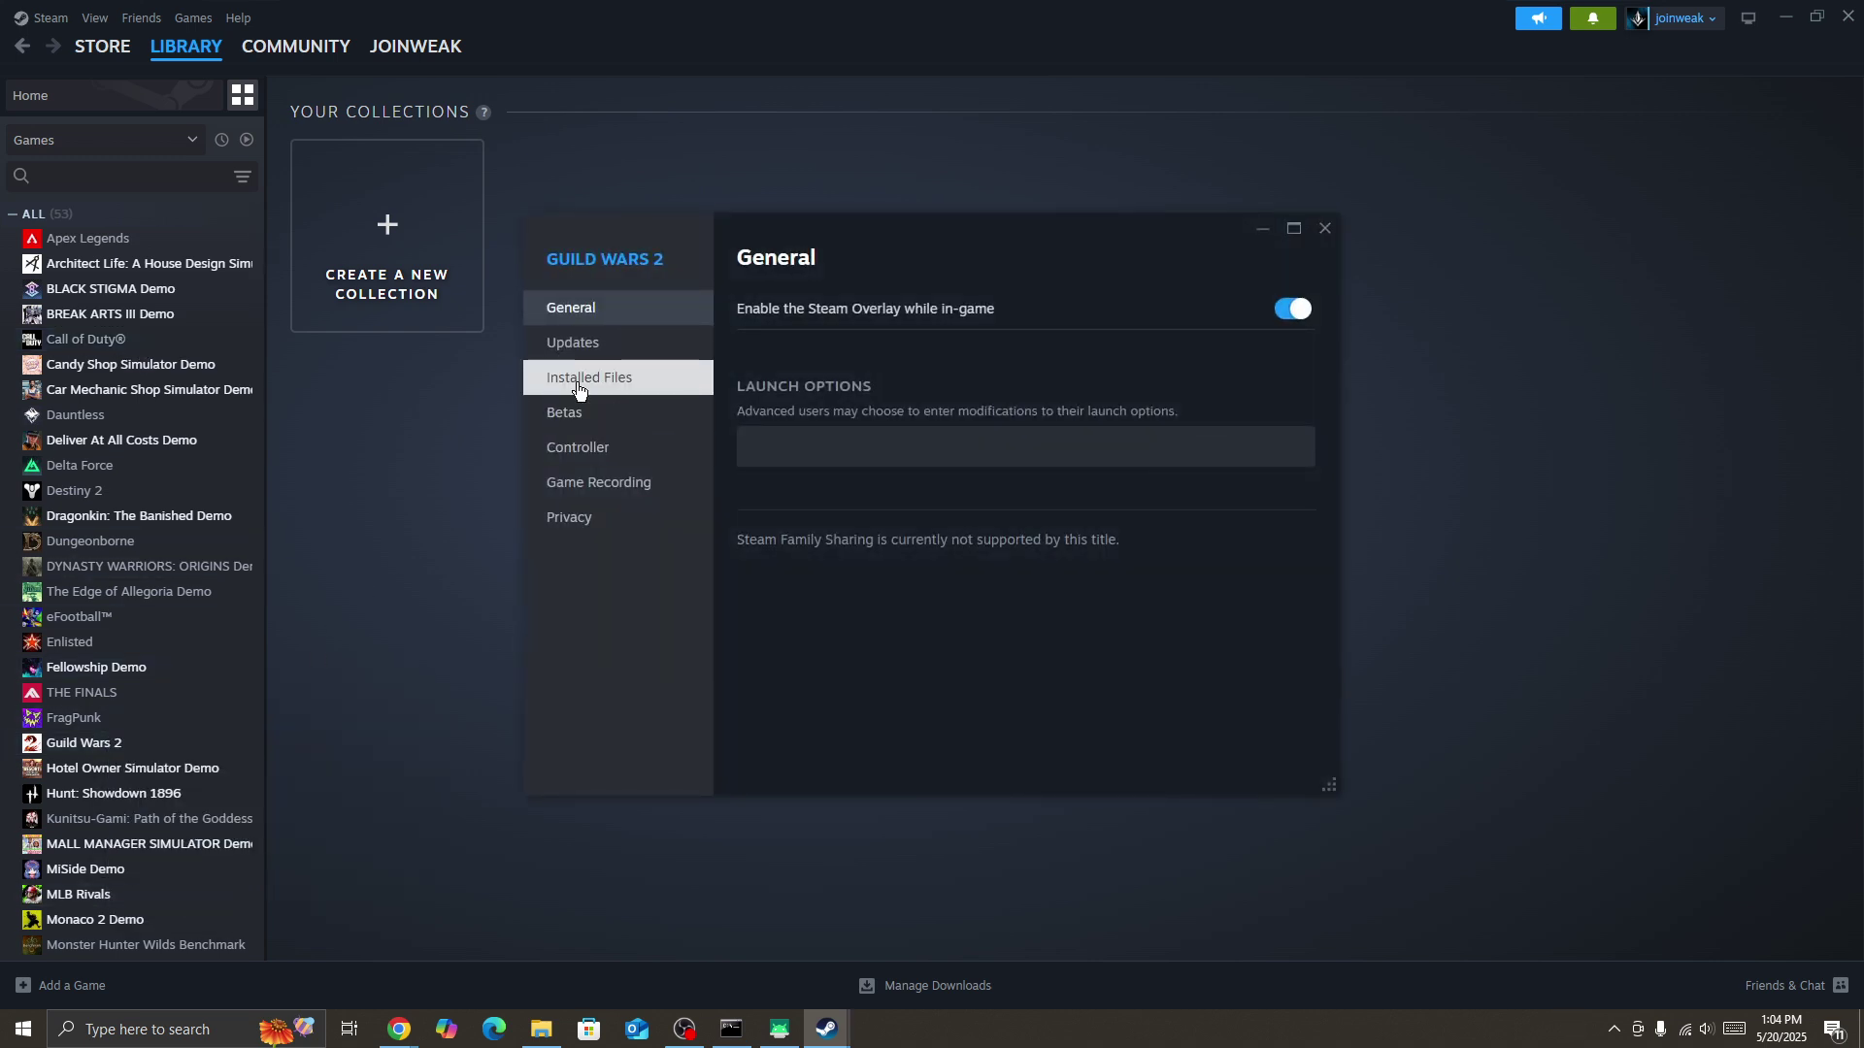
click(588, 382)
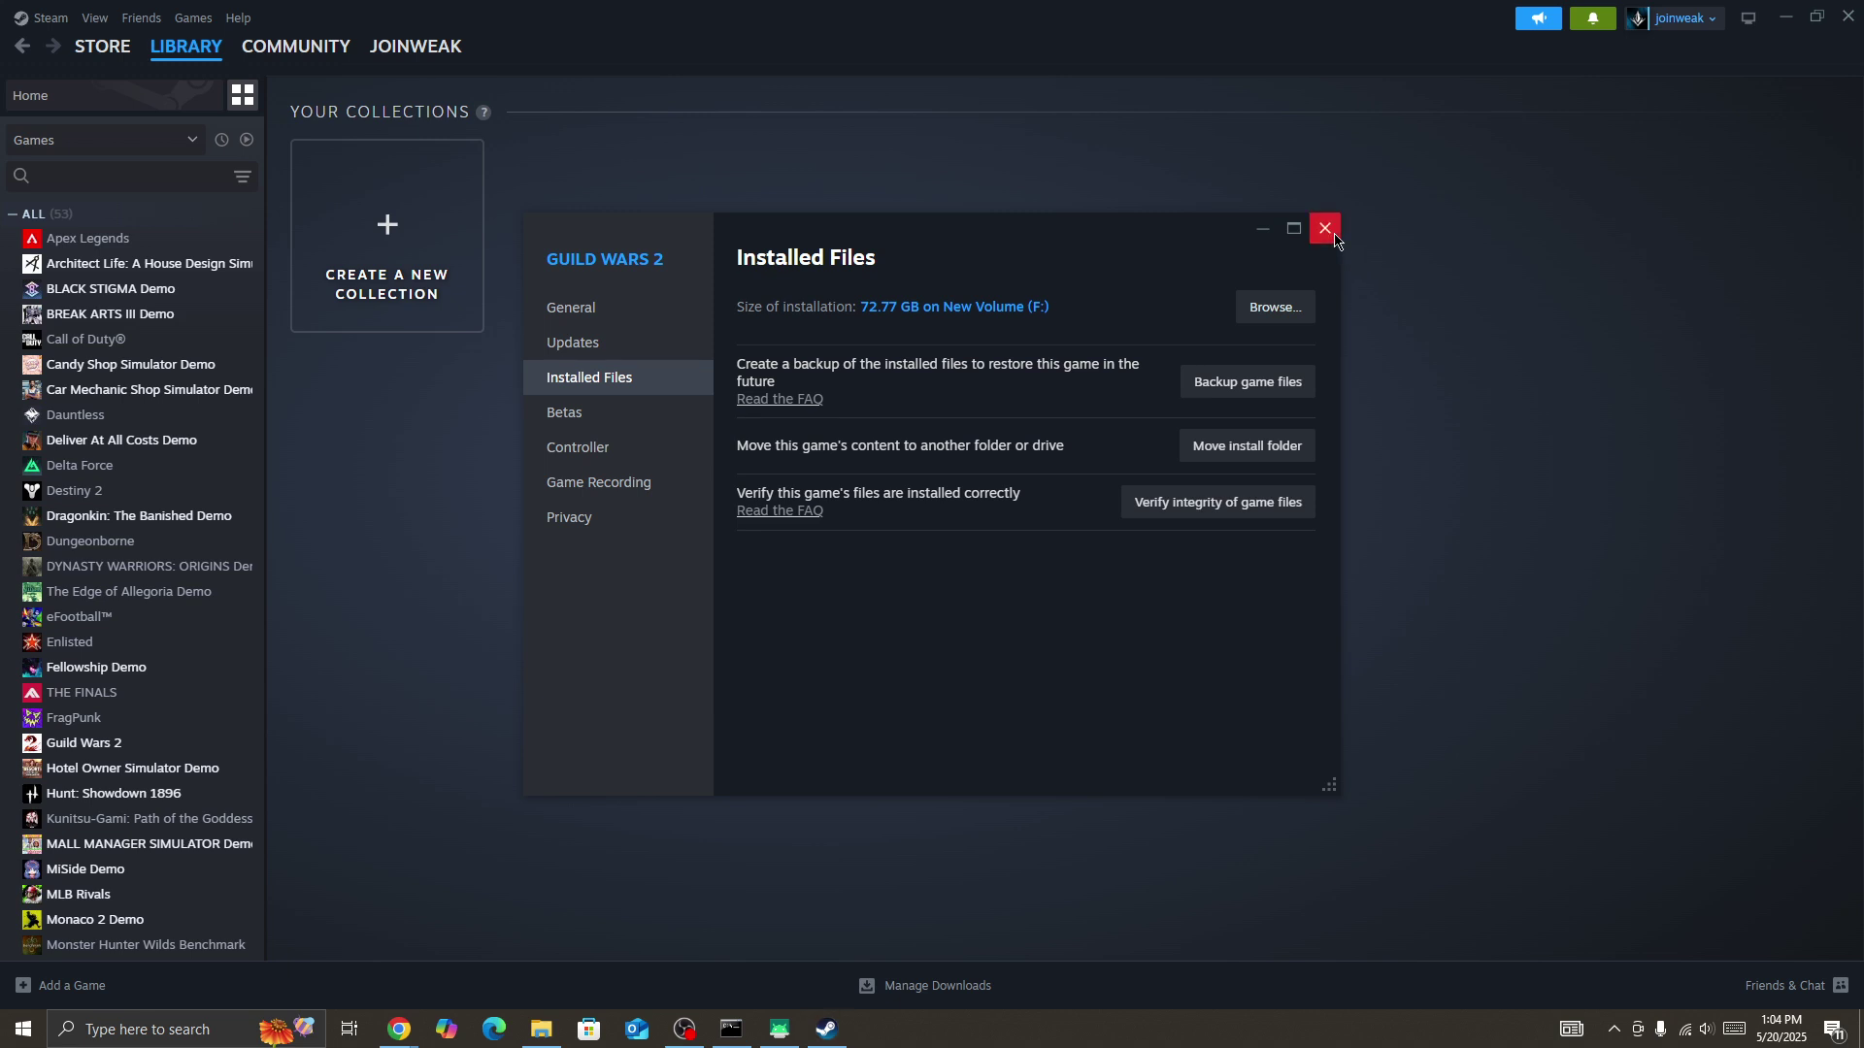